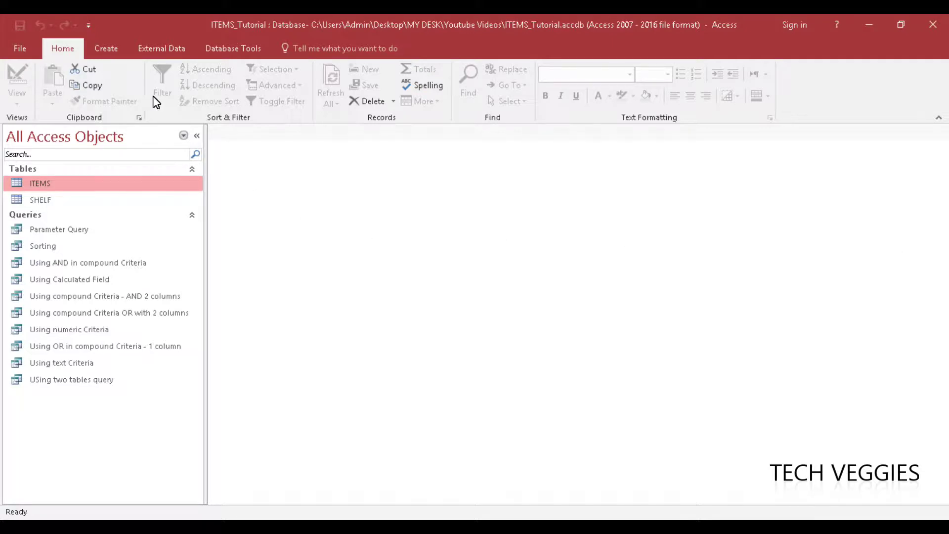
Switch to the Create ribbon tab in the ITEMS_Tutorial database.
{"action": "left_click", "coordinate": [98, 46]}
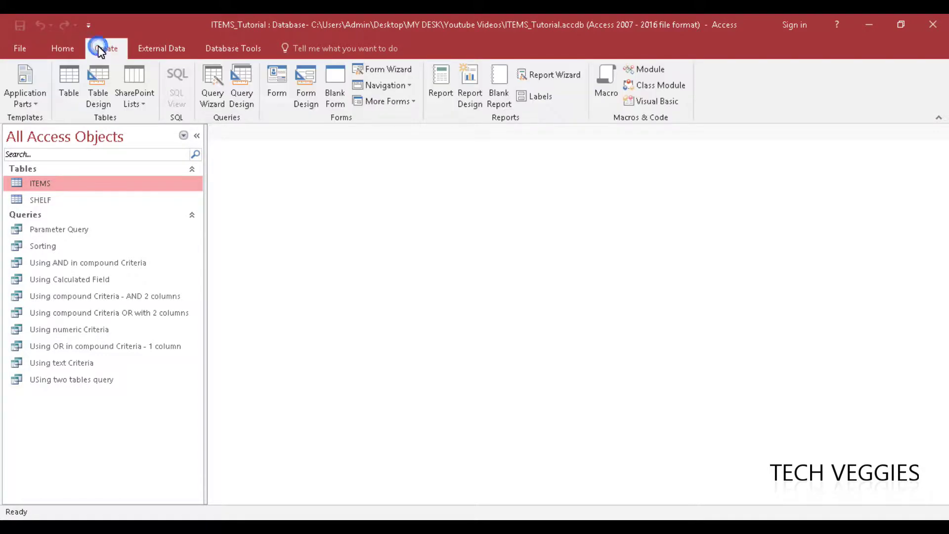
Start a new Query Design and add the ITEMS table to it.
{"action": "left_click", "coordinate": [245, 90]}
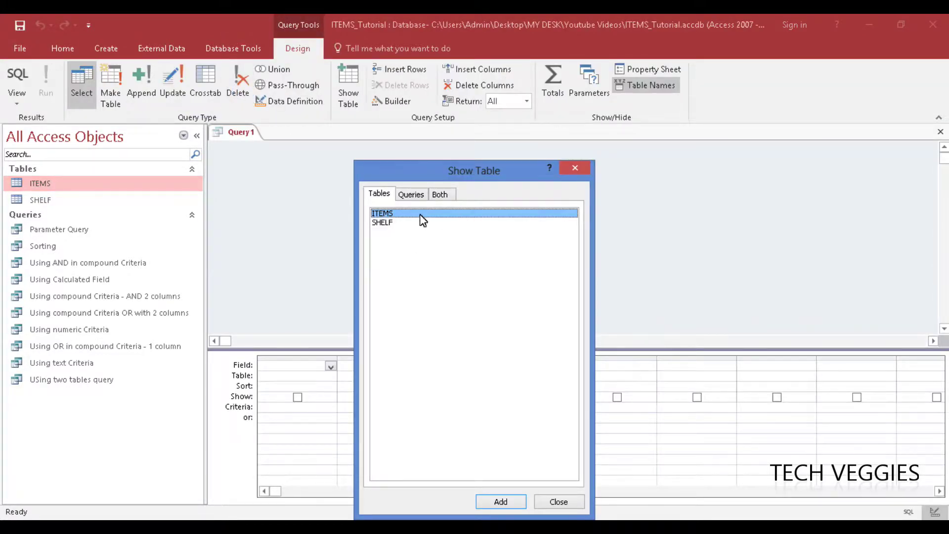
{"action": "left_click_drag", "start_coordinate": [492, 173], "coordinate": [642, 152]}
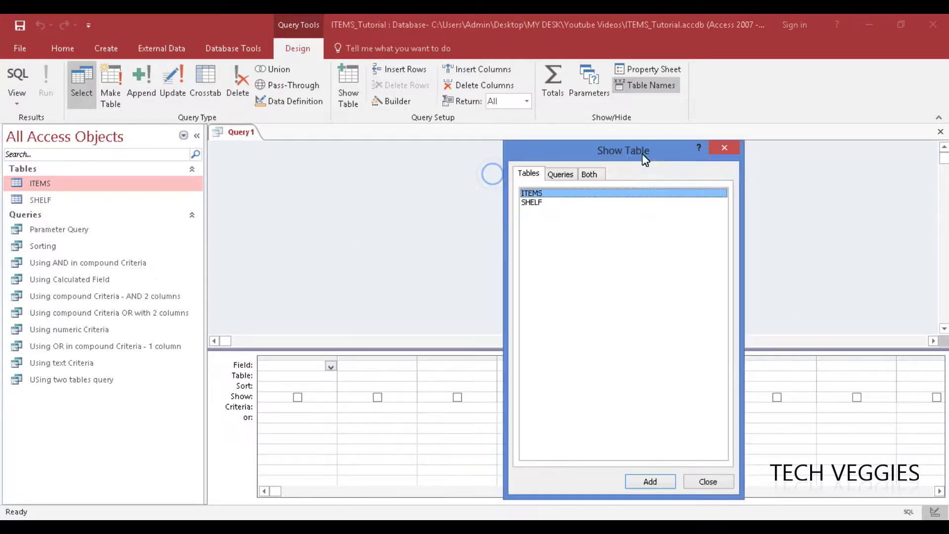
{"action": "left_click", "coordinate": [651, 482]}
{"action": "left_click", "coordinate": [708, 482]}
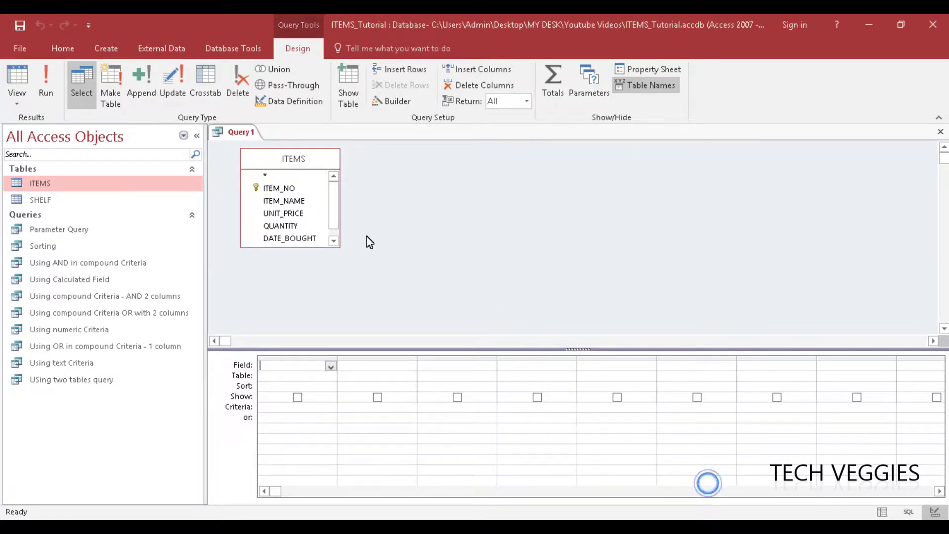
Add ITEM_NAME and DATE_BOUGHT as query columns and enter ITEM_NAME's Criteria cell.
{"action": "double_click", "coordinate": [288, 201]}
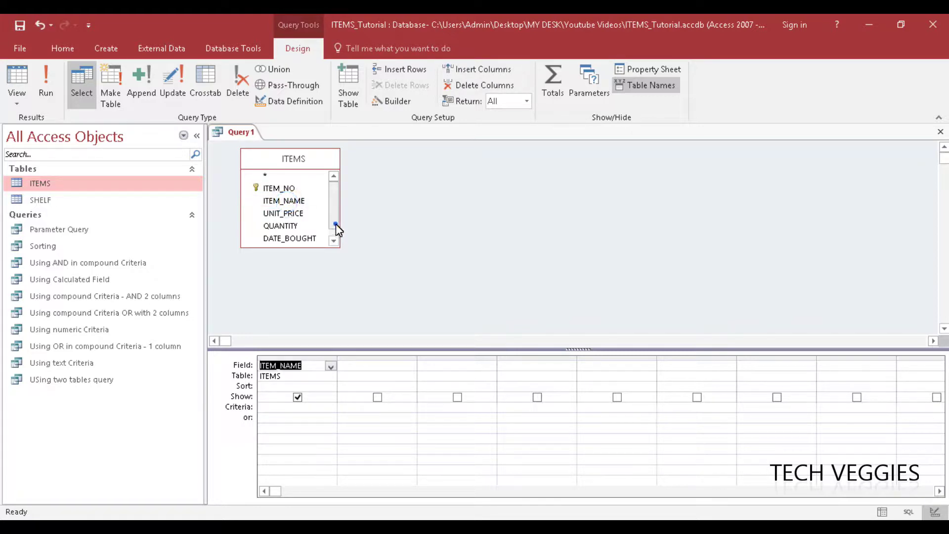
{"action": "left_click", "coordinate": [334, 240]}
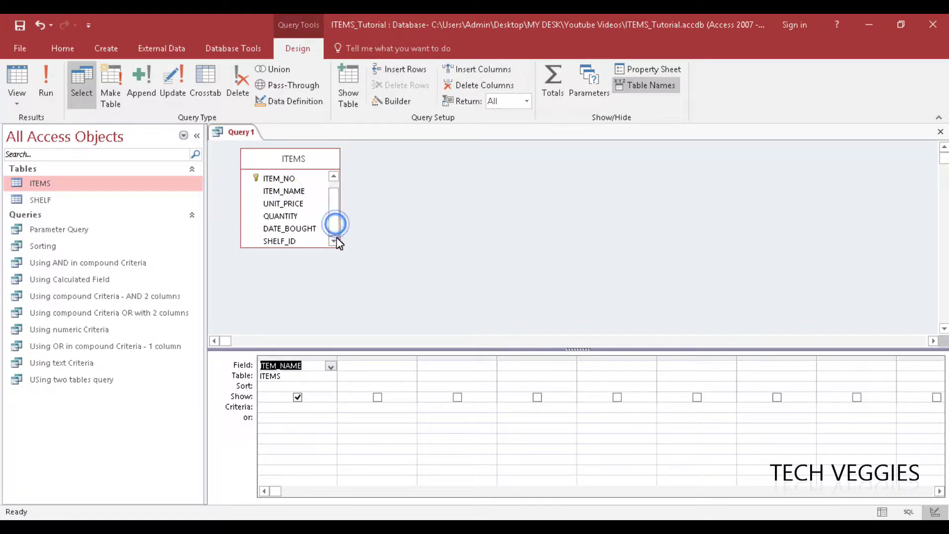
{"action": "double_click", "coordinate": [294, 230]}
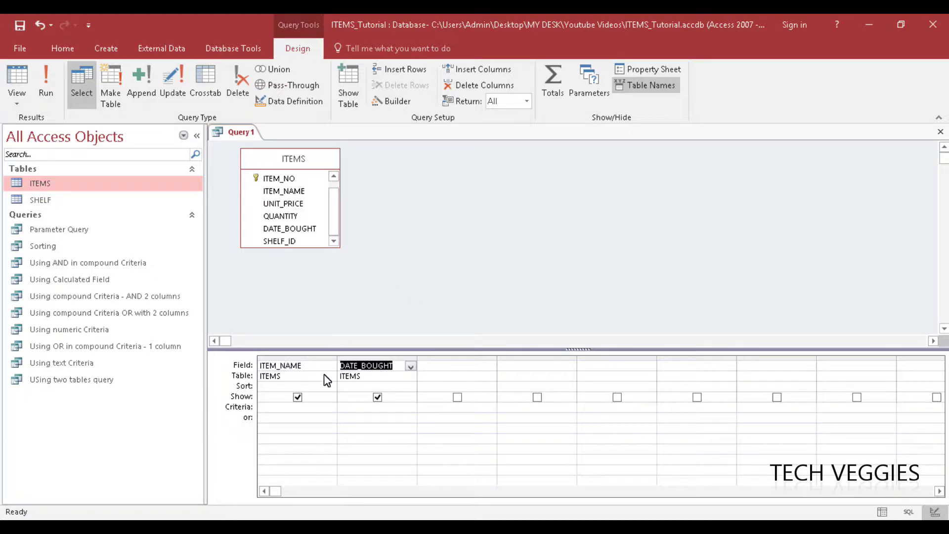
{"action": "left_click", "coordinate": [266, 407]}
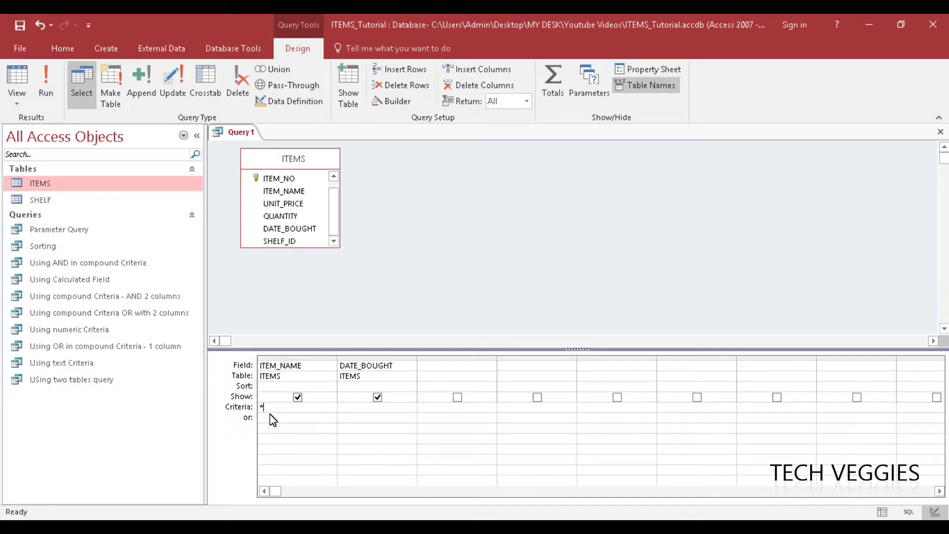
Highlight the lone * wildcard in ITEM_NAME's criteria, then keep editing the cell.
{"action": "left_click_drag", "start_coordinate": [263, 409], "coordinate": [258, 415]}
{"action": "left_click", "coordinate": [268, 409]}
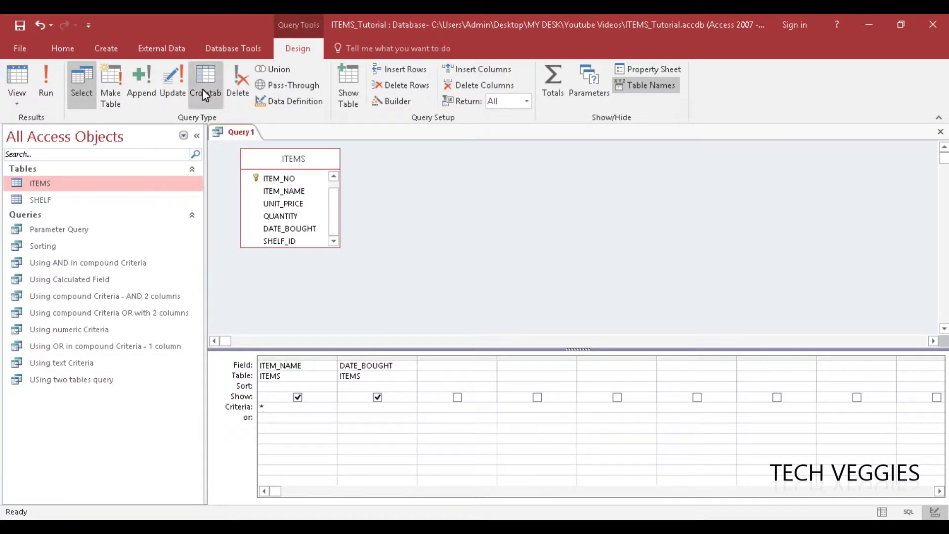
Run the query and jump to the last of the ten item records.
{"action": "left_click", "coordinate": [46, 96]}
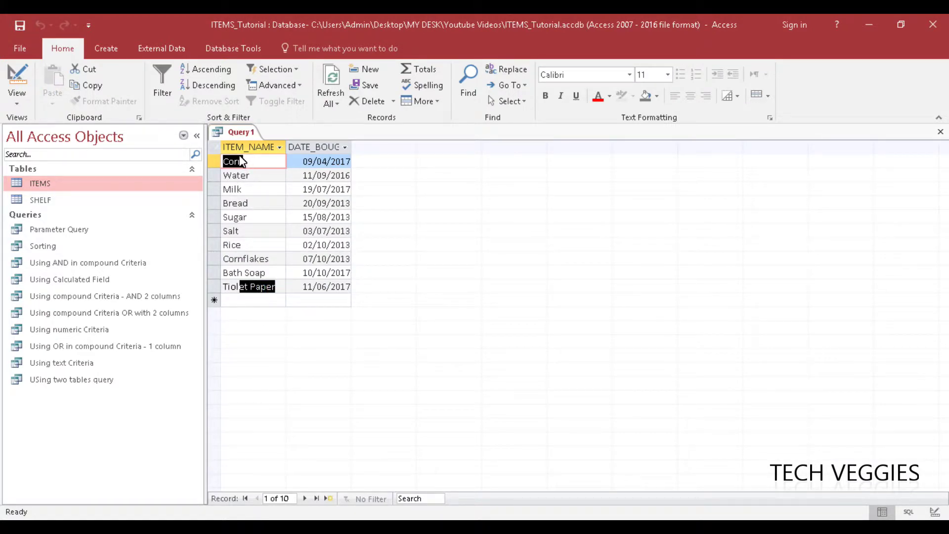
{"action": "key", "text": "ctrl+Down"}
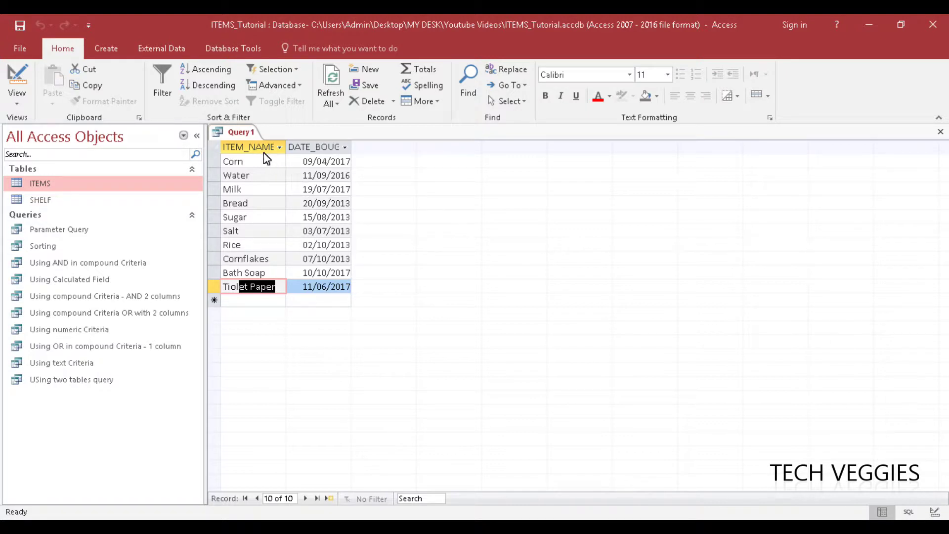
{"action": "right_click", "coordinate": [232, 132]}
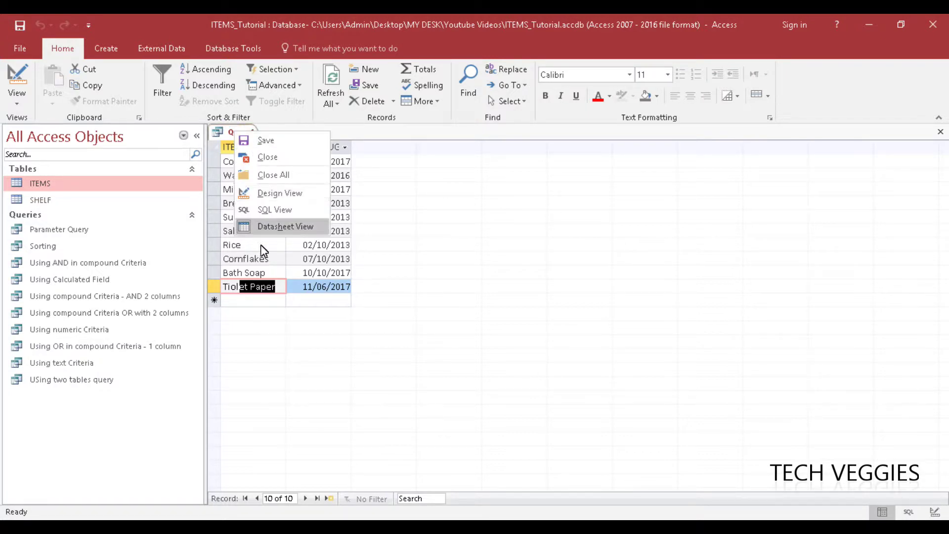
{"action": "left_click", "coordinate": [267, 264]}
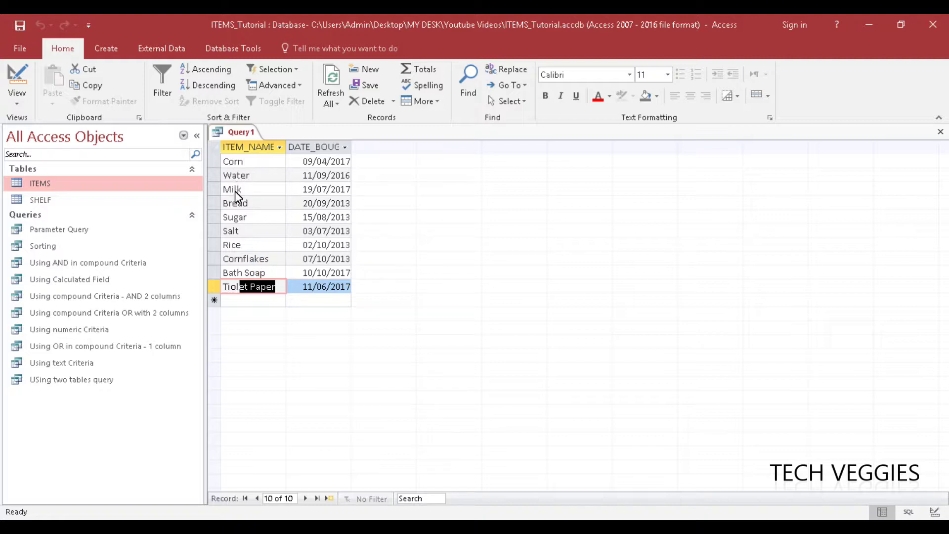
Check the Bread and Bath Soap records, then switch Query1 back to Design View.
{"action": "left_click", "coordinate": [228, 204]}
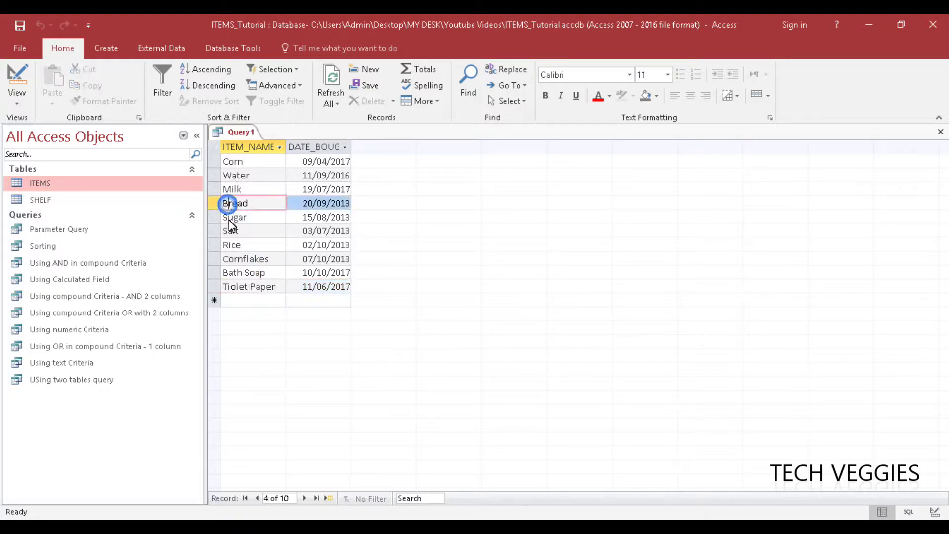
{"action": "left_click", "coordinate": [228, 275]}
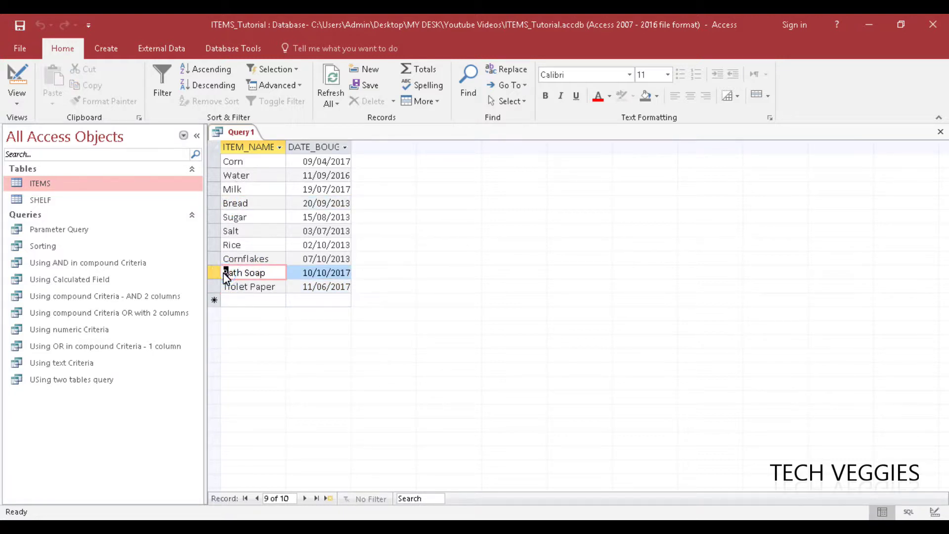
{"action": "left_click", "coordinate": [227, 204]}
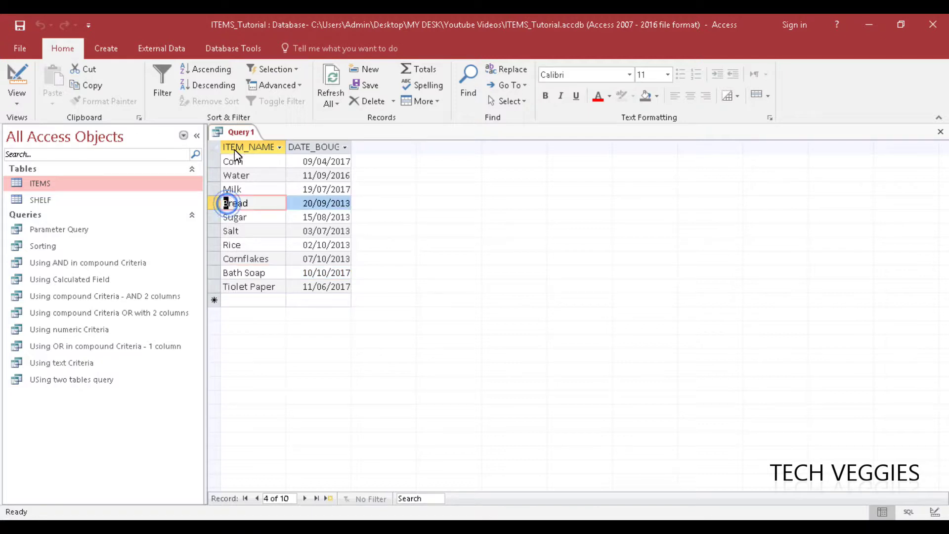
{"action": "right_click", "coordinate": [236, 133]}
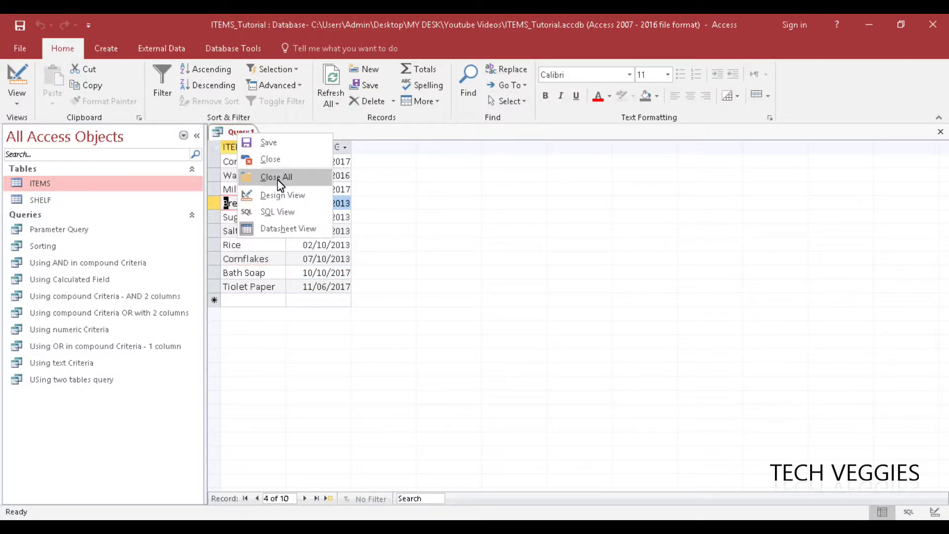
{"action": "left_click", "coordinate": [284, 196]}
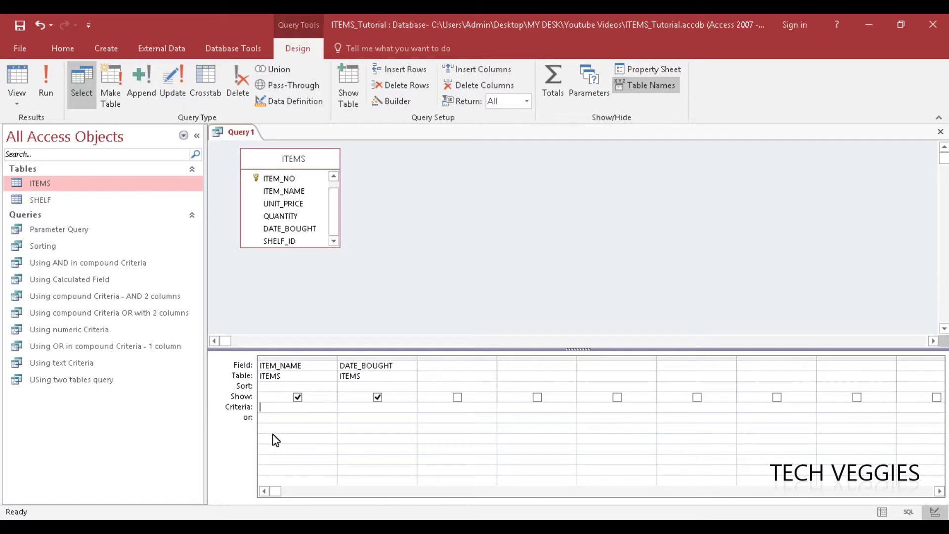
Open the Zoom box for ITEM_NAME's criteria cell from its shortcut menu.
{"action": "right_click", "coordinate": [274, 409]}
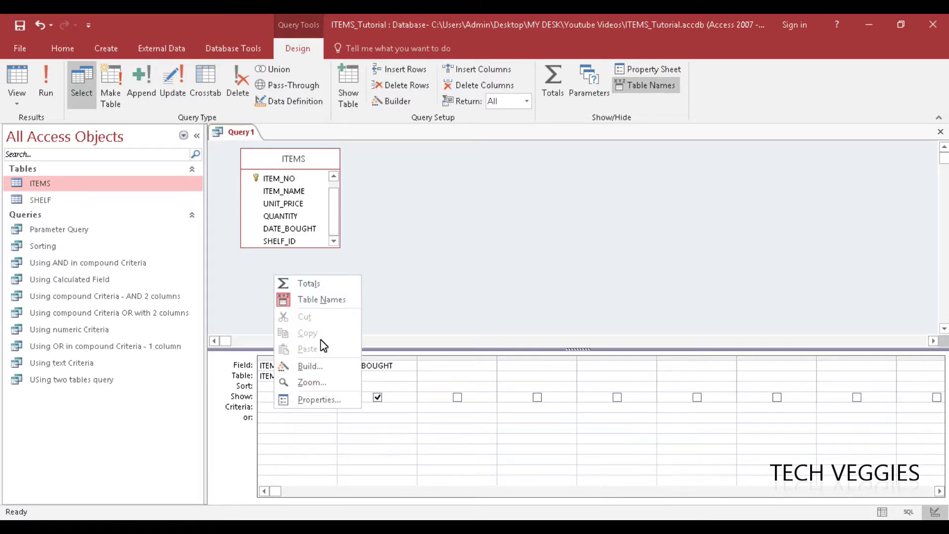
{"action": "left_click", "coordinate": [291, 384]}
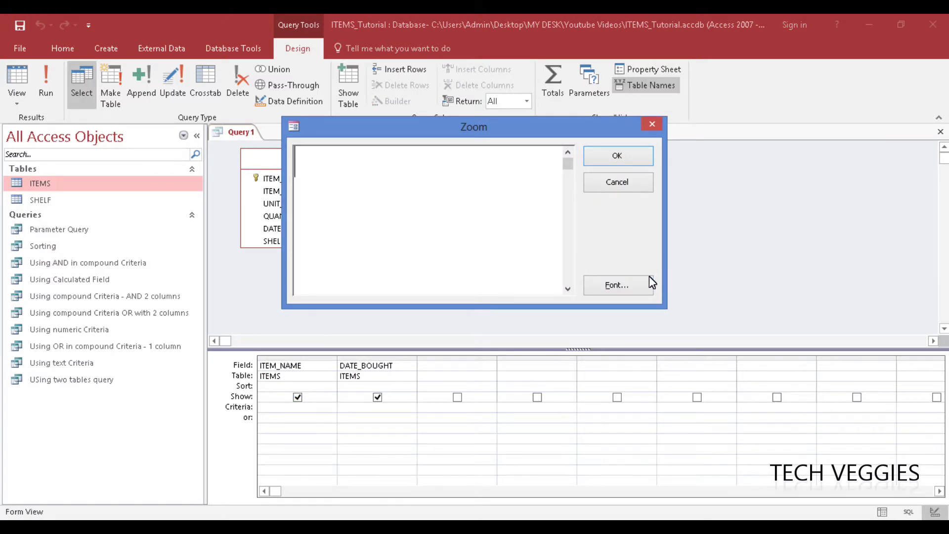
Set the Zoom box font to 48 point and place the cursor inside it.
{"action": "left_click", "coordinate": [616, 285]}
{"action": "left_click", "coordinate": [556, 301]}
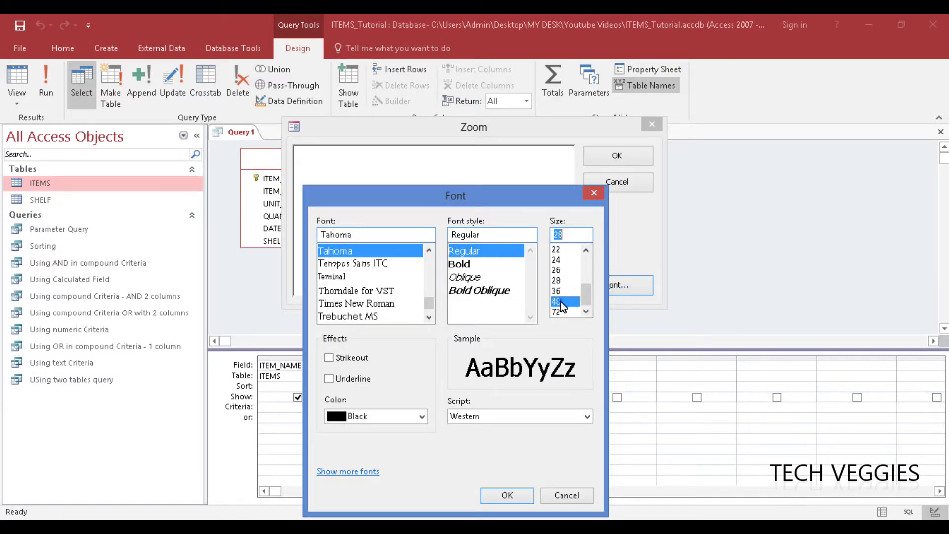
{"action": "left_click", "coordinate": [523, 494]}
{"action": "left_click", "coordinate": [437, 263]}
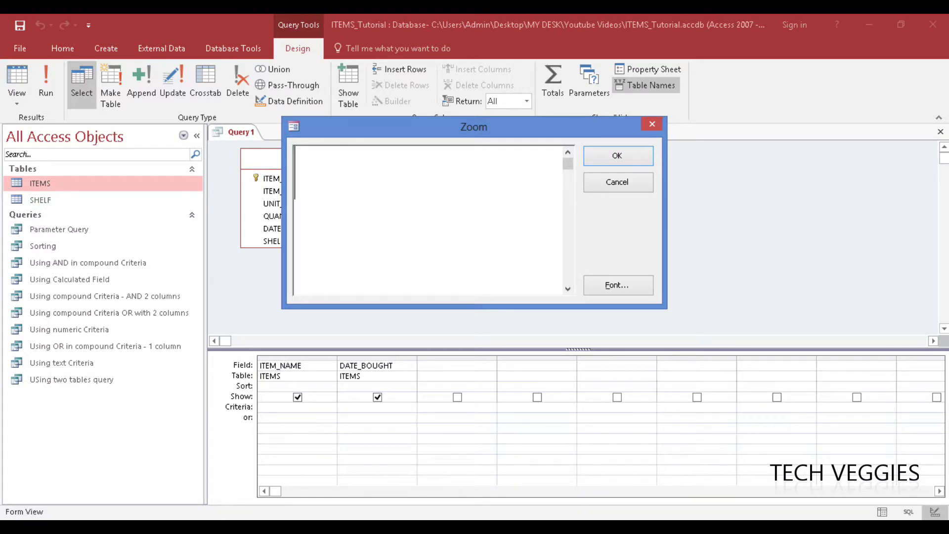
Type B* in the Zoom box and highlight the B and the asterisk in turn.
{"action": "type", "text": "B"}
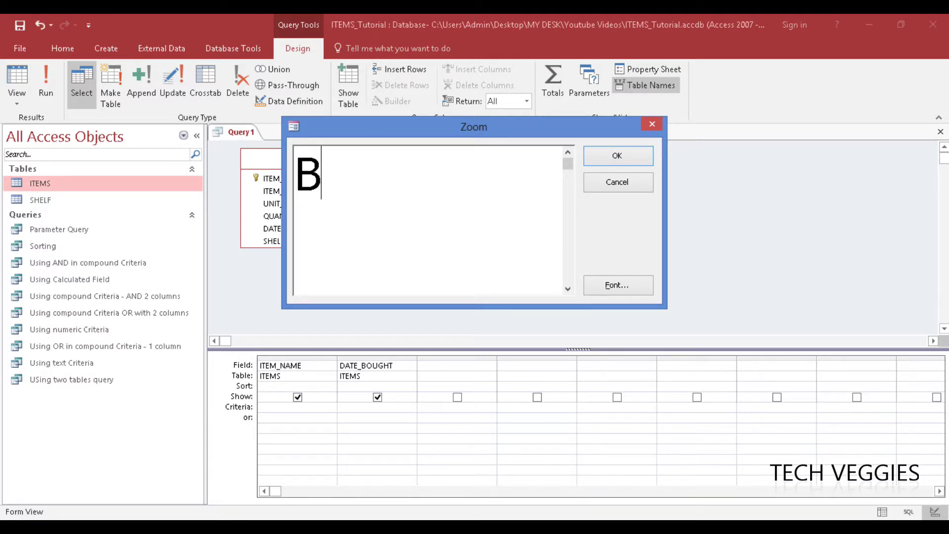
{"action": "type", "text": "*"}
{"action": "double_click", "coordinate": [315, 180]}
{"action": "left_click", "coordinate": [319, 187]}
{"action": "double_click", "coordinate": [329, 166]}
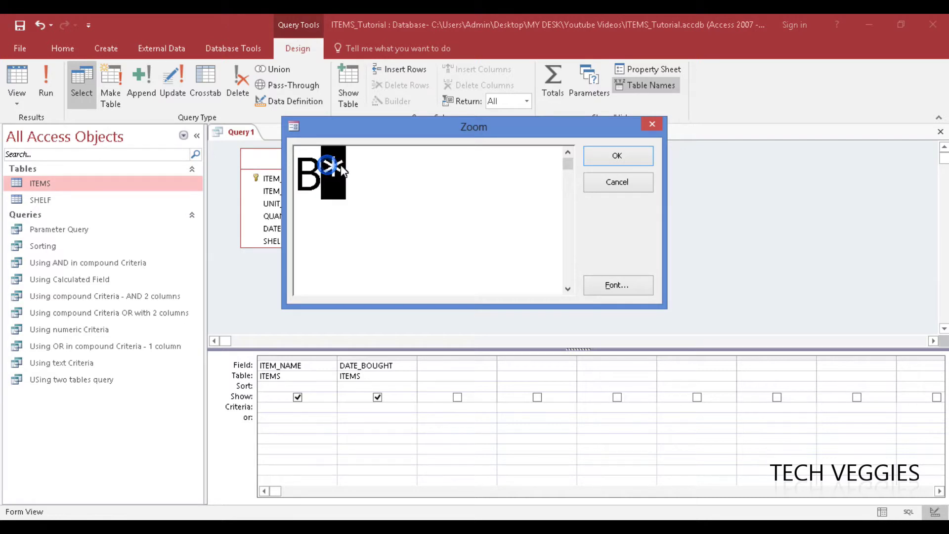
{"action": "left_click", "coordinate": [326, 182]}
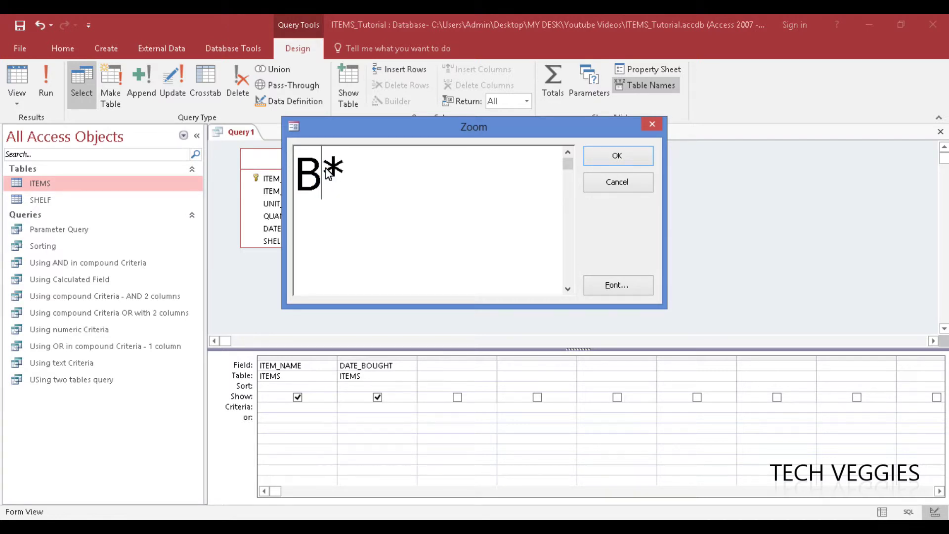
{"action": "left_click", "coordinate": [322, 175]}
{"action": "double_click", "coordinate": [322, 177]}
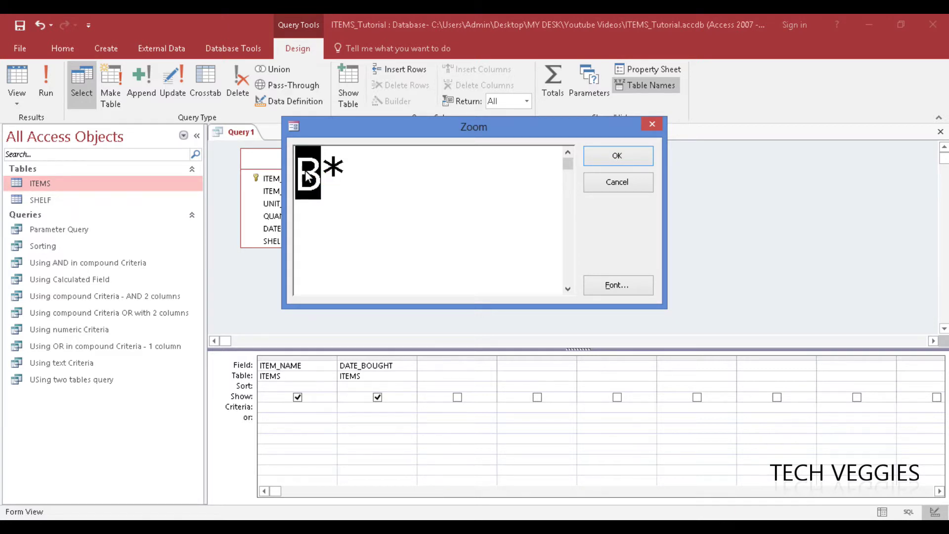
{"action": "left_click", "coordinate": [325, 181]}
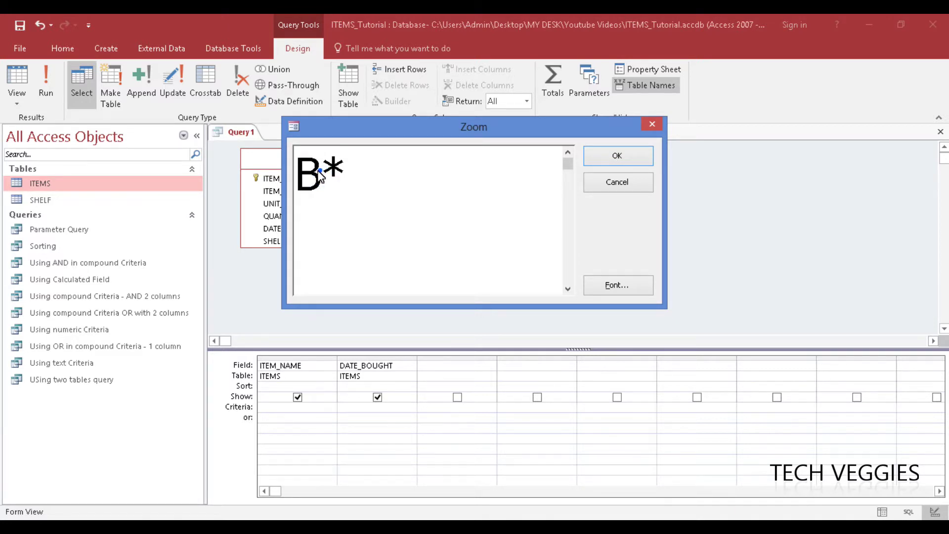
Highlight the letter B and the * wildcard again to explain the pattern.
{"action": "double_click", "coordinate": [324, 172]}
{"action": "left_click", "coordinate": [326, 173]}
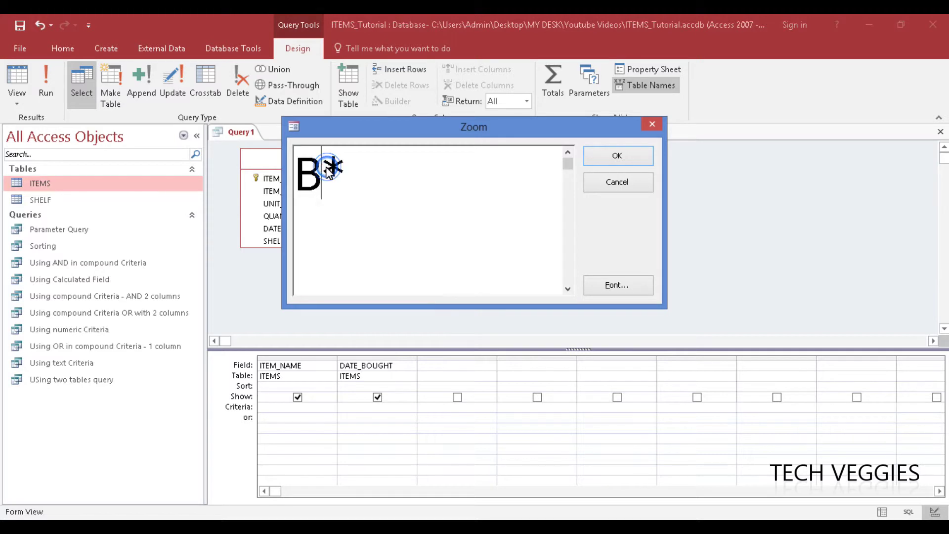
{"action": "double_click", "coordinate": [336, 171]}
{"action": "left_click", "coordinate": [357, 174]}
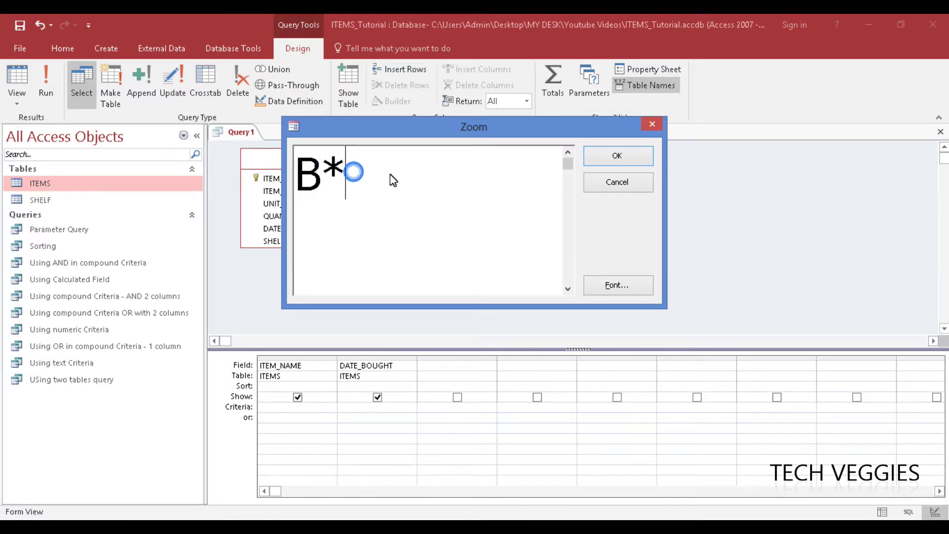
{"action": "left_click", "coordinate": [326, 173]}
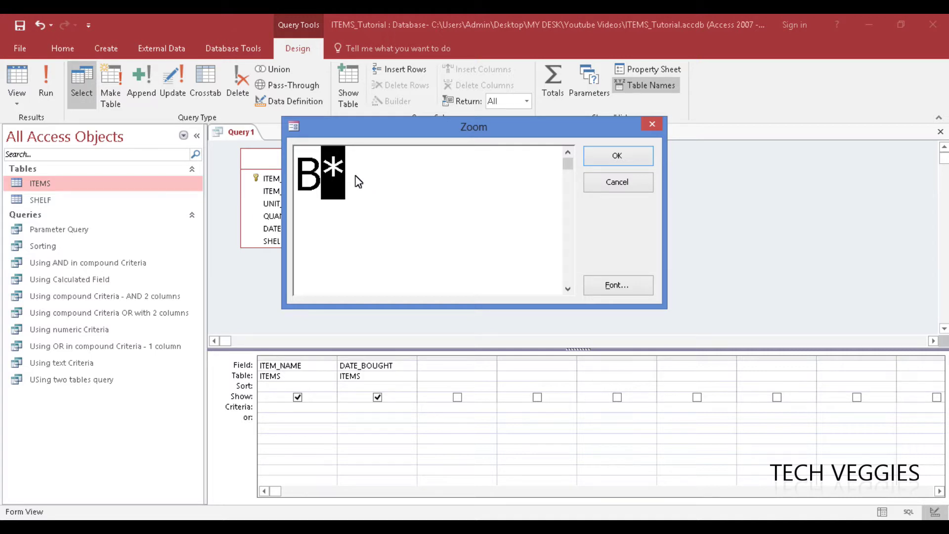
{"action": "left_click", "coordinate": [356, 174]}
{"action": "left_click", "coordinate": [320, 177]}
{"action": "left_click_drag", "start_coordinate": [308, 178], "coordinate": [293, 175]}
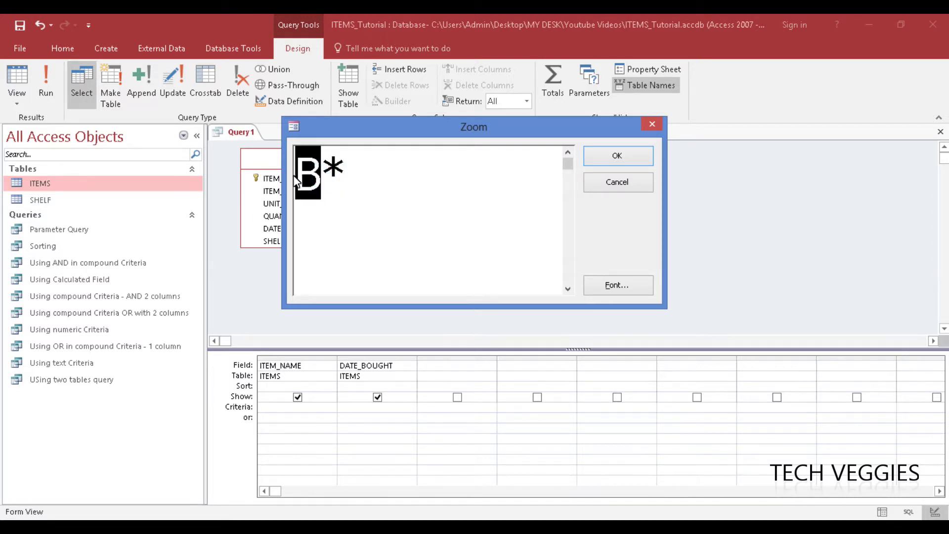
Accept the criterion as Like "B*", highlight its Like and "B*" parts, and run the query.
{"action": "left_click", "coordinate": [606, 162]}
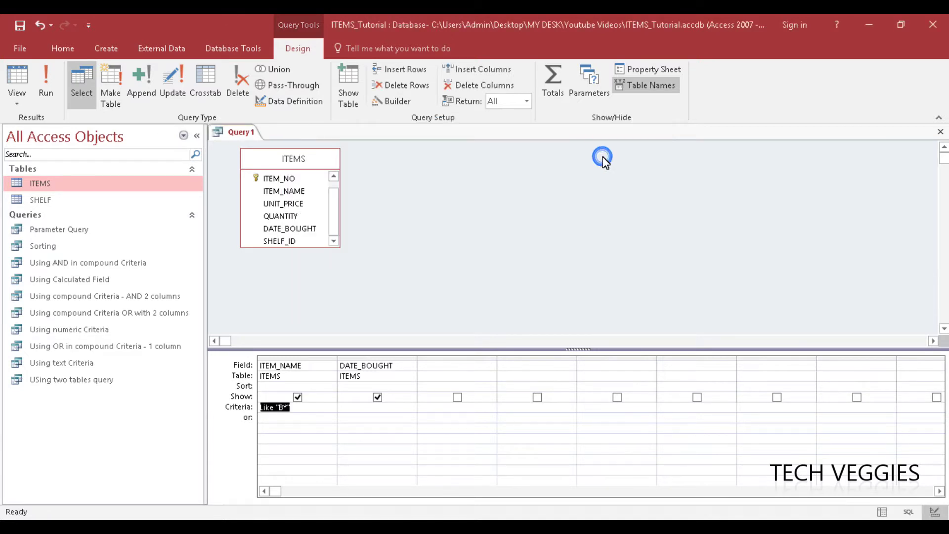
{"action": "left_click", "coordinate": [303, 409]}
{"action": "left_click_drag", "start_coordinate": [273, 410], "coordinate": [253, 416]}
{"action": "left_click", "coordinate": [292, 410]}
{"action": "double_click", "coordinate": [281, 408]}
{"action": "double_click", "coordinate": [267, 408]}
{"action": "left_click", "coordinate": [47, 87]}
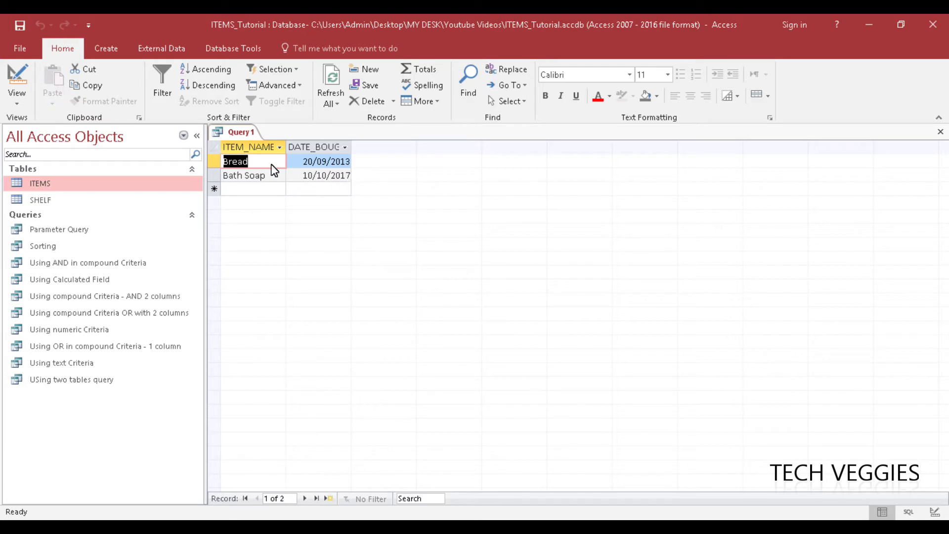
Review the two results, Bread and Bath Soap, selecting each record in turn.
{"action": "left_click", "coordinate": [260, 175]}
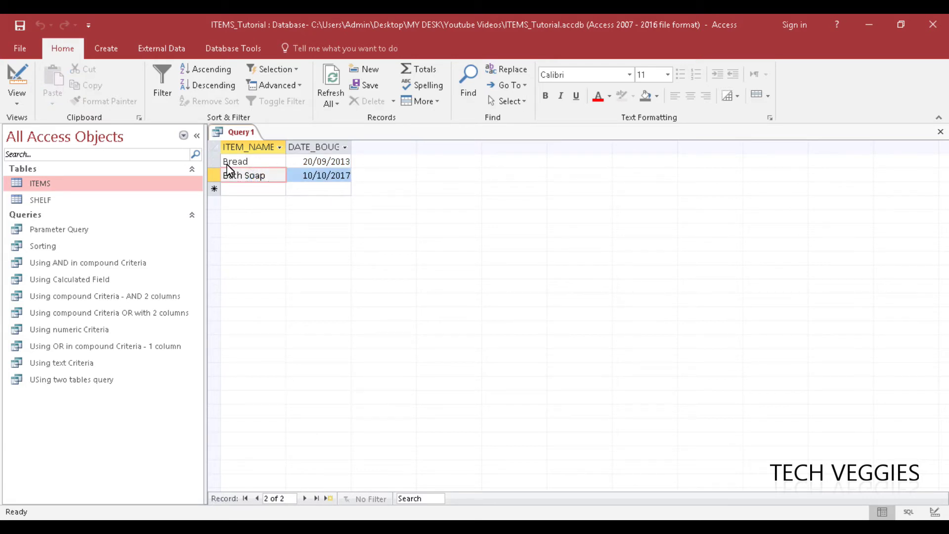
{"action": "left_click", "coordinate": [239, 166]}
{"action": "left_click", "coordinate": [250, 175]}
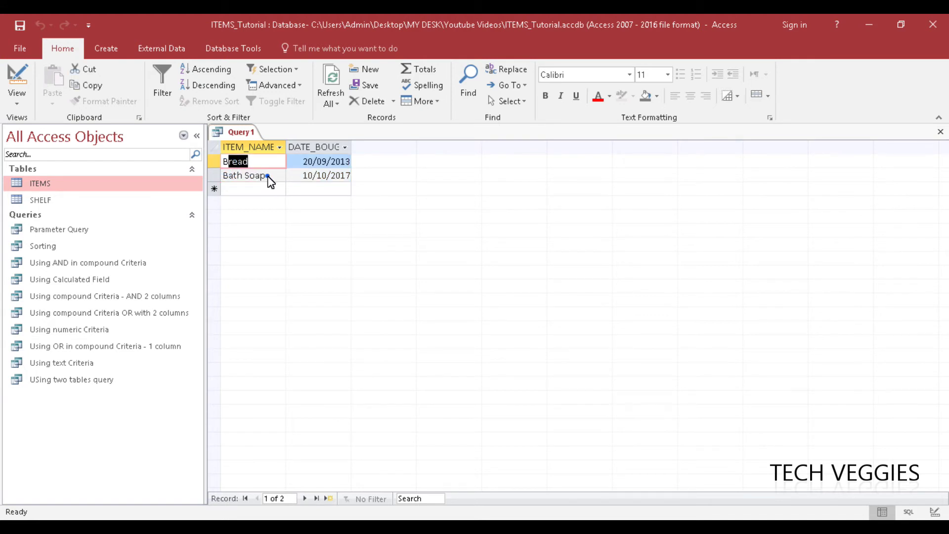
{"action": "left_click_drag", "start_coordinate": [267, 176], "coordinate": [239, 177]}
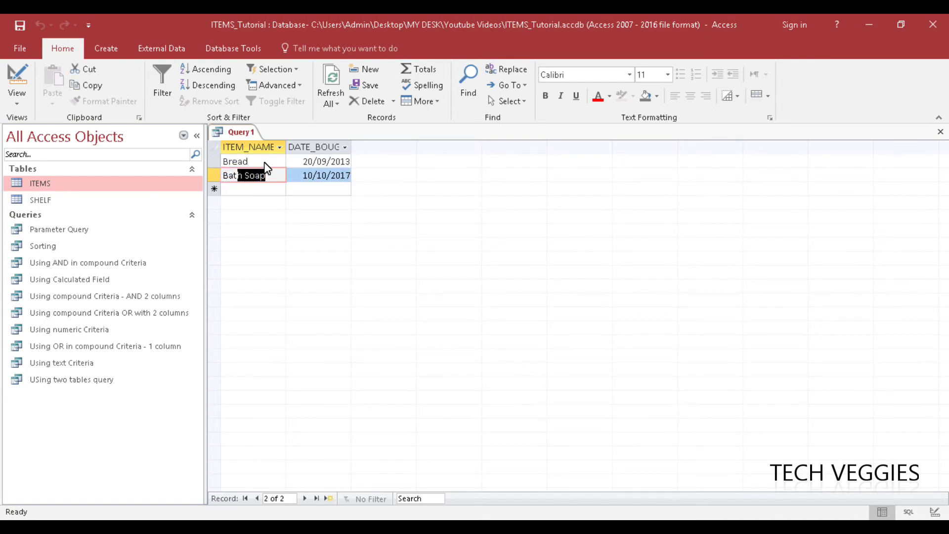